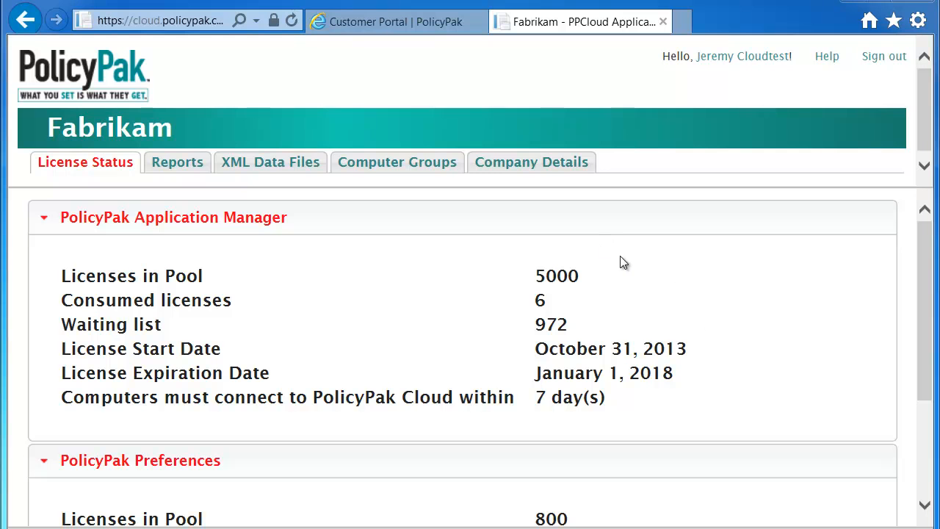
Review the customer portal's download menu and the Fabrikam cloud account's license status and company details
left_click(390, 25)
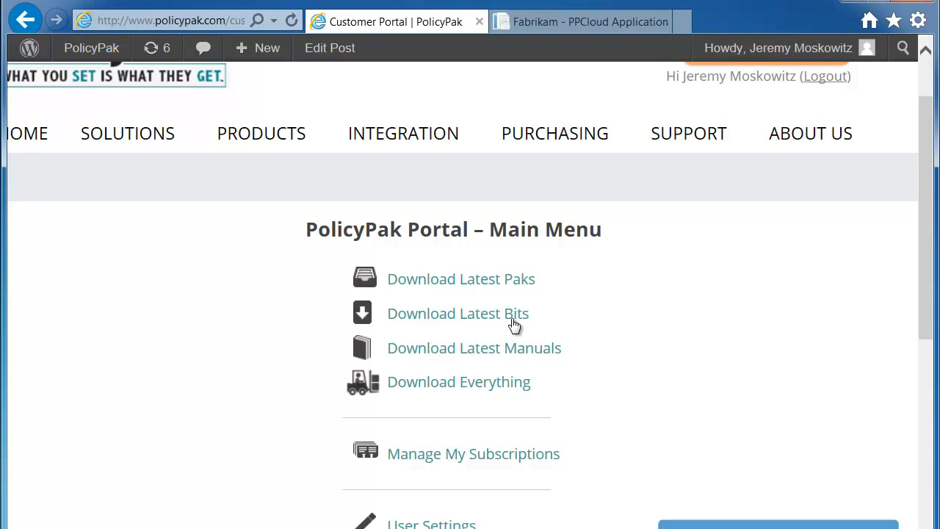
left_click(613, 24)
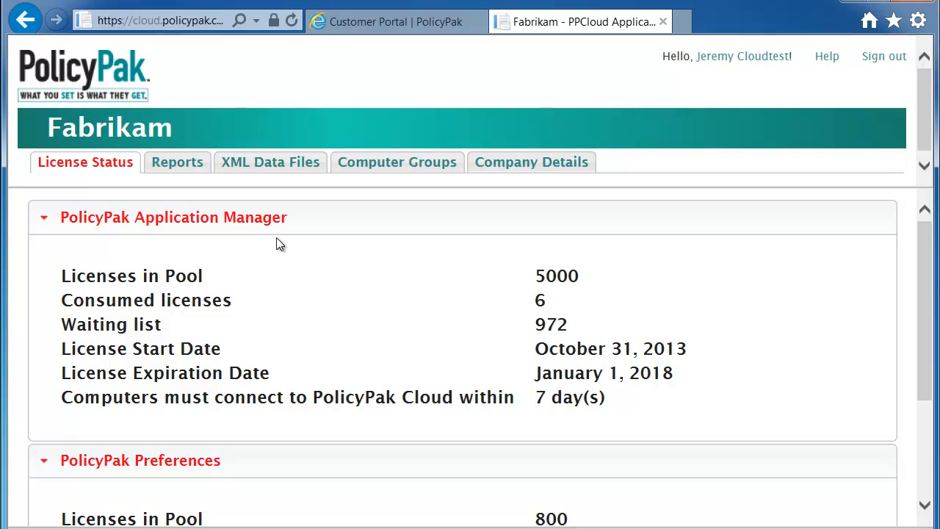
scroll(316, 287, "down", 1)
scroll(235, 385, "up", 1)
scroll(210, 388, "down", 1)
scroll(506, 425, "up", 1)
left_click(524, 169)
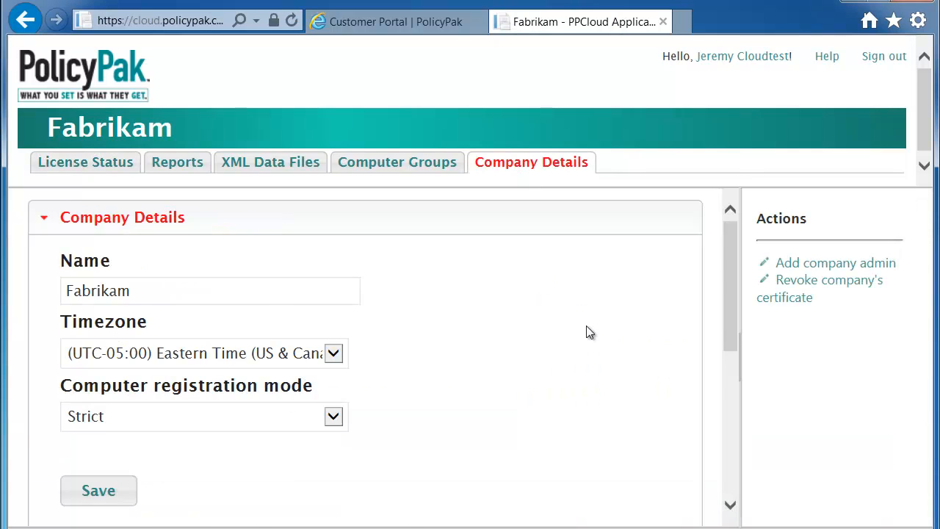
scroll(578, 313, "down", 5)
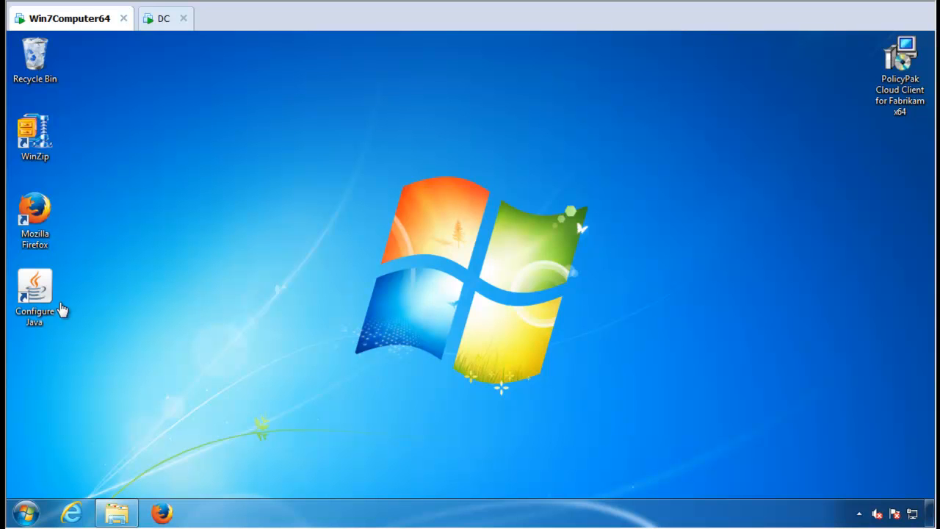
Open WinZip on the Windows 7 computer, dismiss the update check, and examine its password configuration options before closing it
double_click(41, 147)
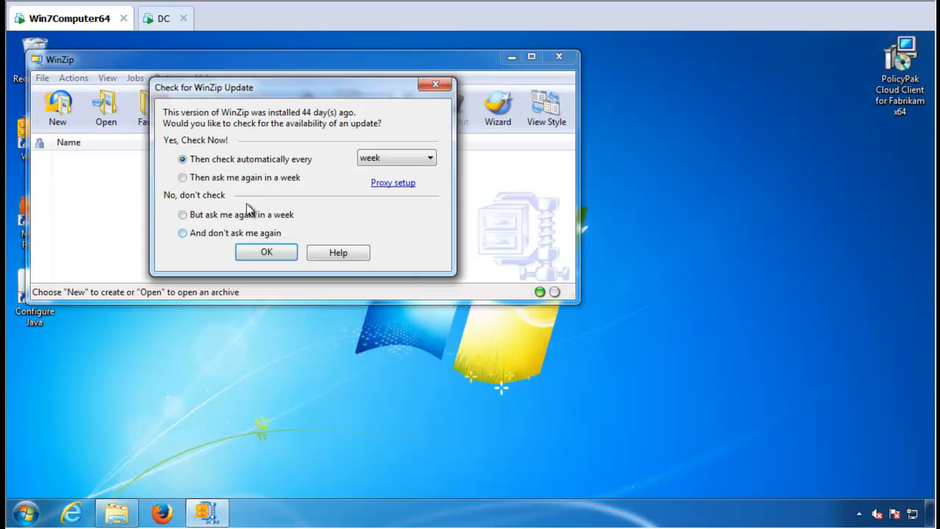
key("Escape")
left_click_drag(193, 61, 266, 81)
left_click(250, 102)
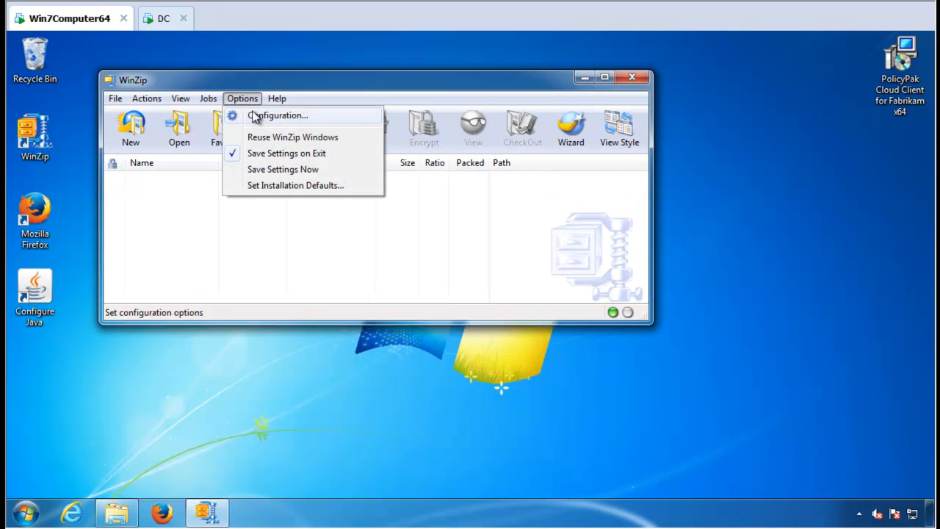
left_click(278, 116)
left_click(374, 115)
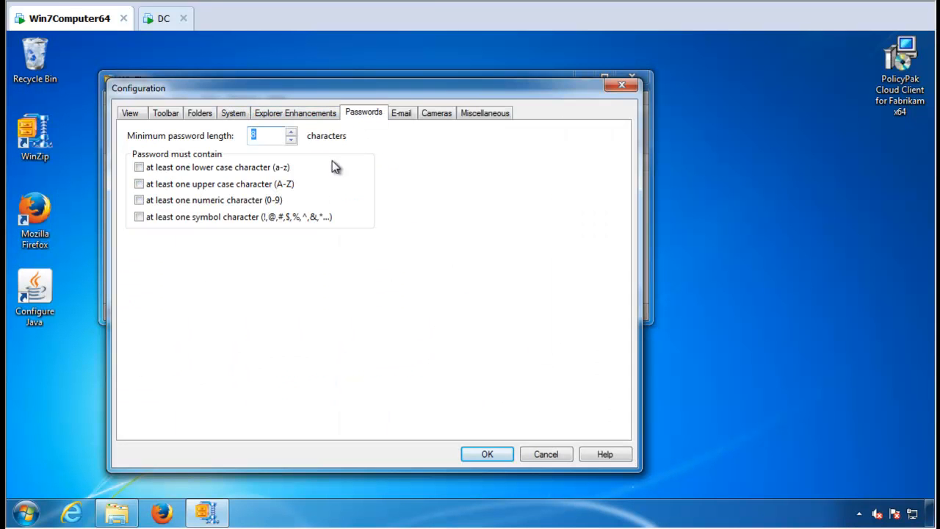
key("Escape")
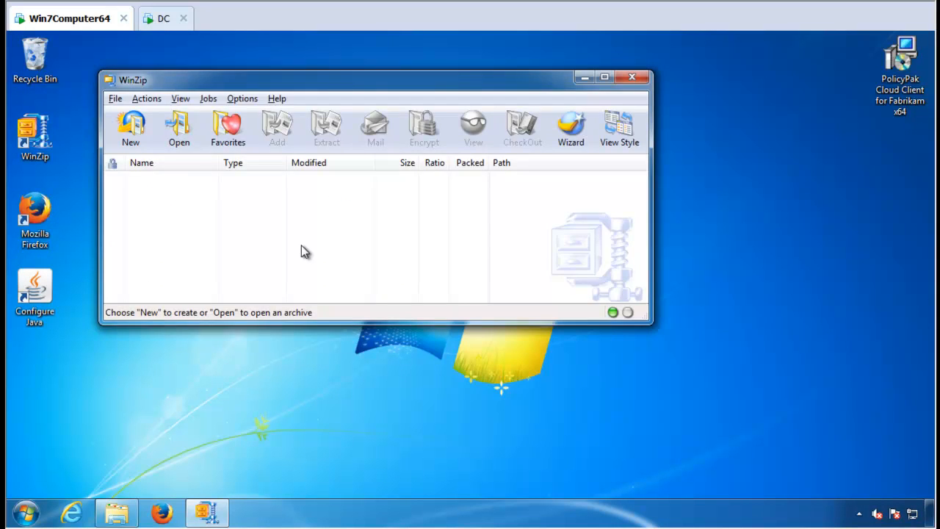
key("alt+F4")
In Firefox's security options, turn off the add-on install warning, attack site blocking and web forgery blocking, then close Firefox
double_click(34, 217)
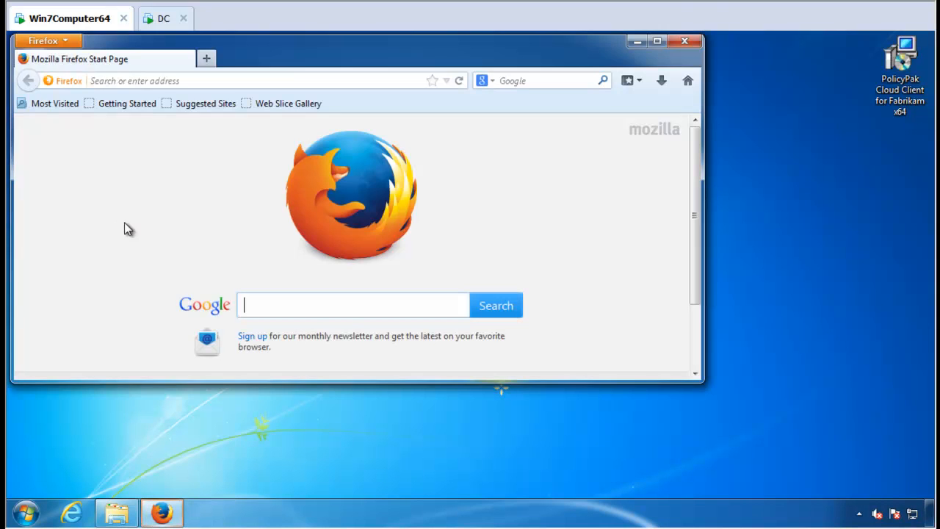
left_click(63, 42)
left_click(176, 132)
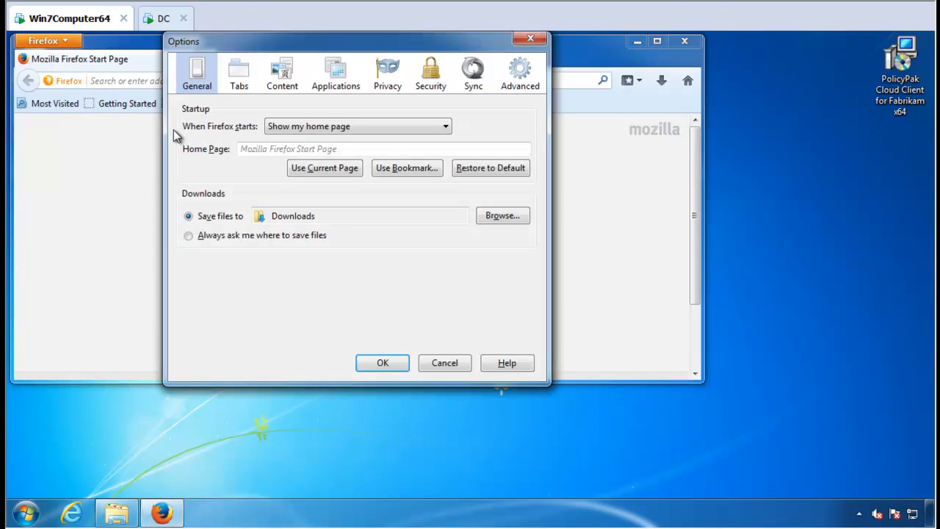
left_click(431, 73)
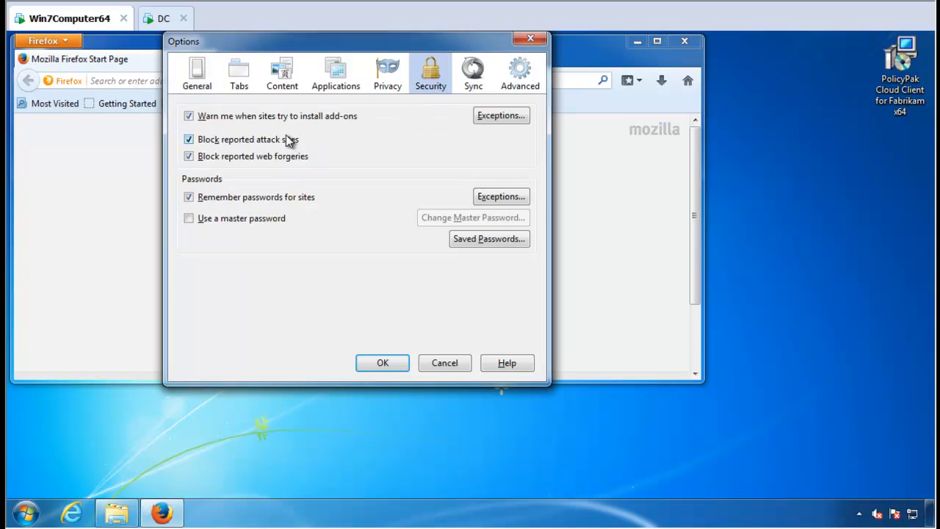
left_click(259, 117)
left_click(245, 139)
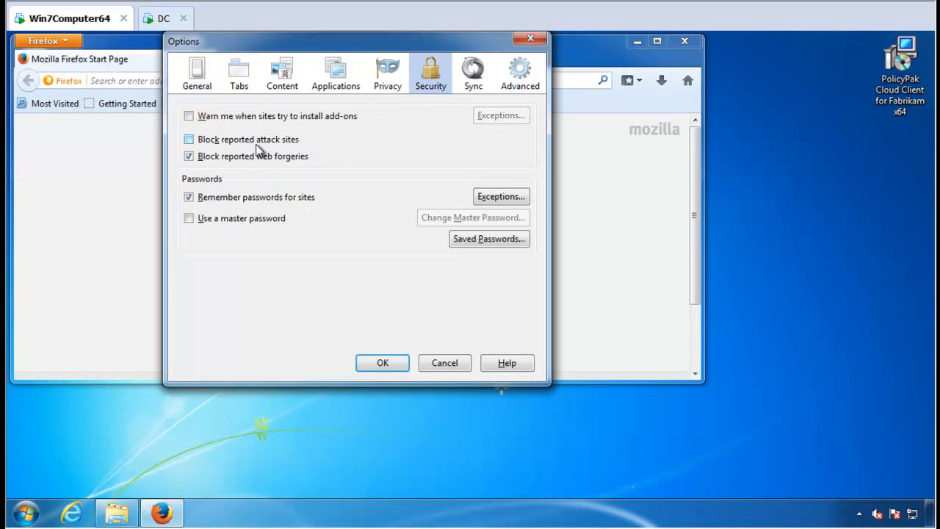
left_click(272, 156)
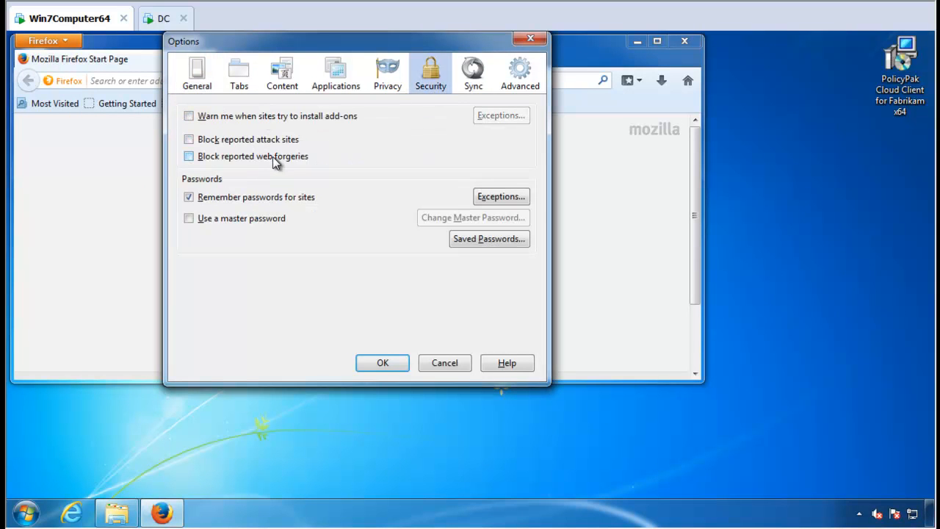
left_click(383, 363)
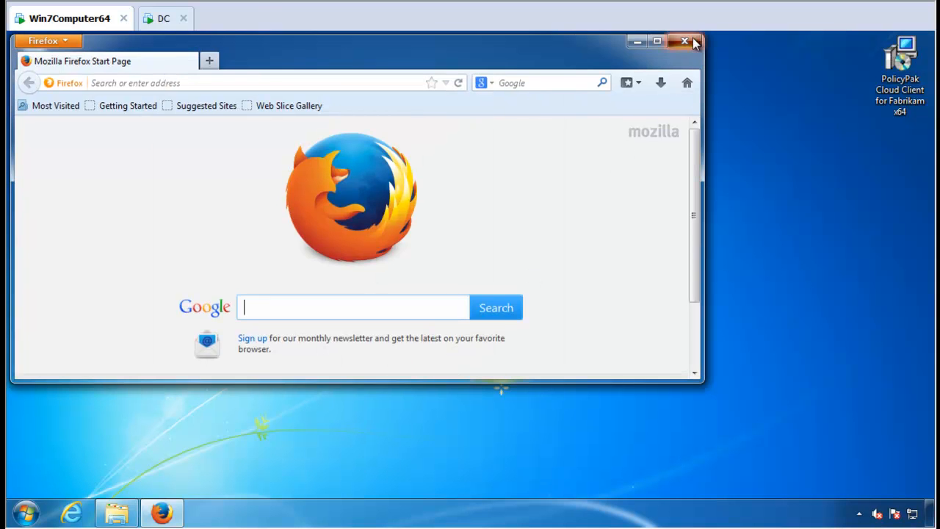
left_click(685, 41)
Lower the Java security level to Medium in the Java Control Panel and save the change
left_click(59, 290)
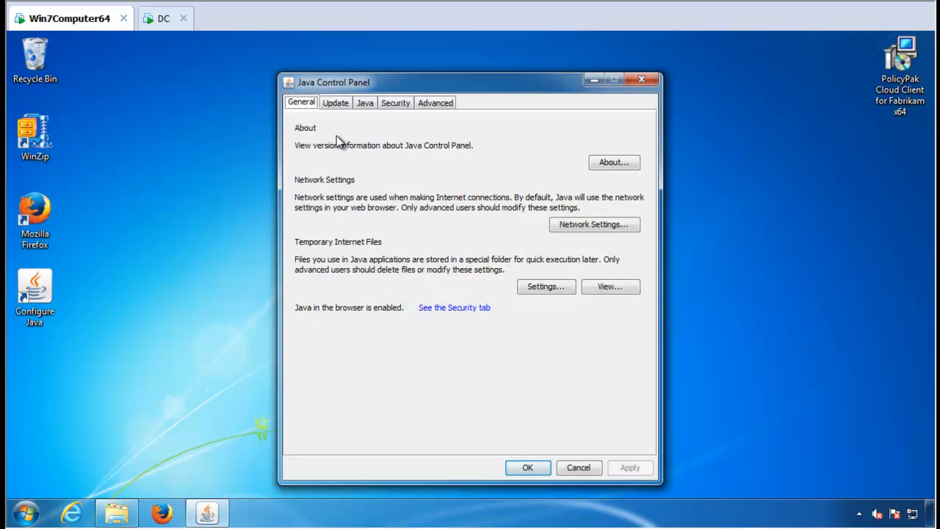
left_click(334, 103)
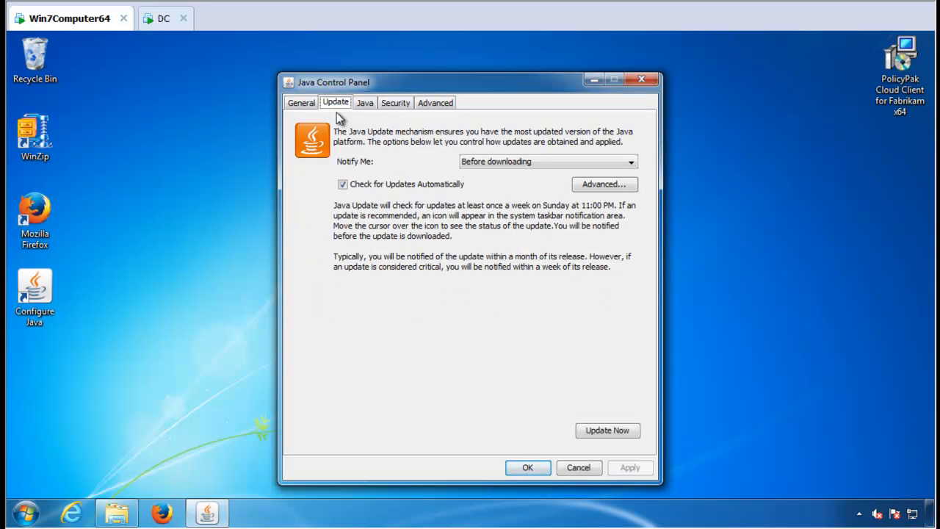
left_click(368, 107)
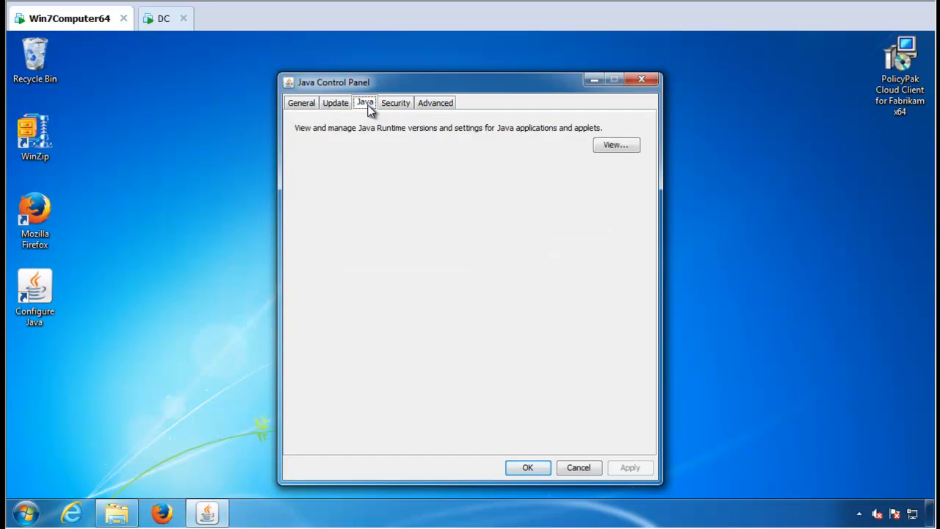
left_click(401, 104)
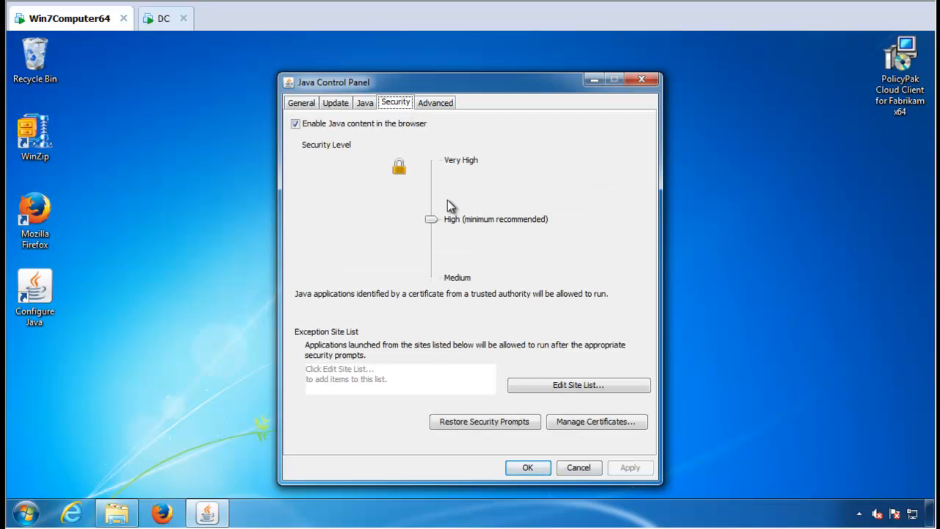
left_click_drag(434, 219, 434, 277)
left_click(540, 470)
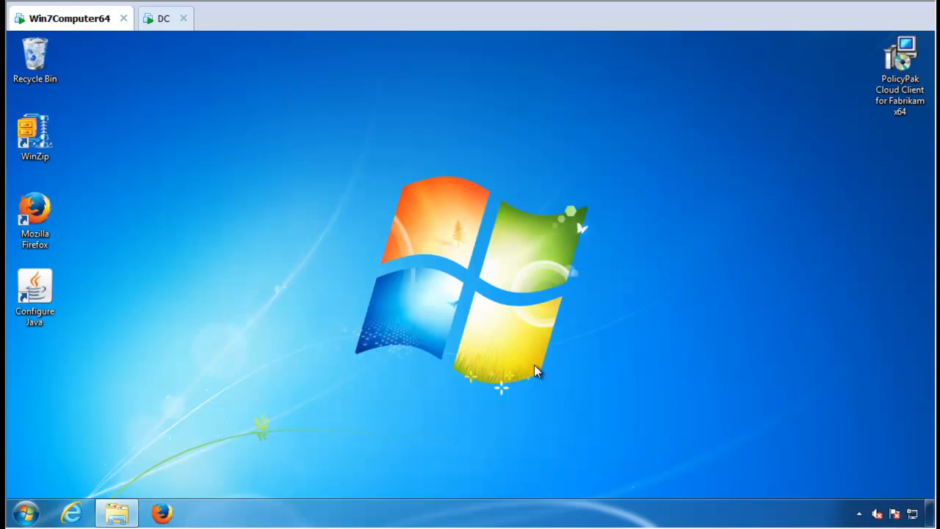
Install PolicyPak Application Manager CSE x64 from the DVD drive, accepting the license agreement
left_click(117, 513)
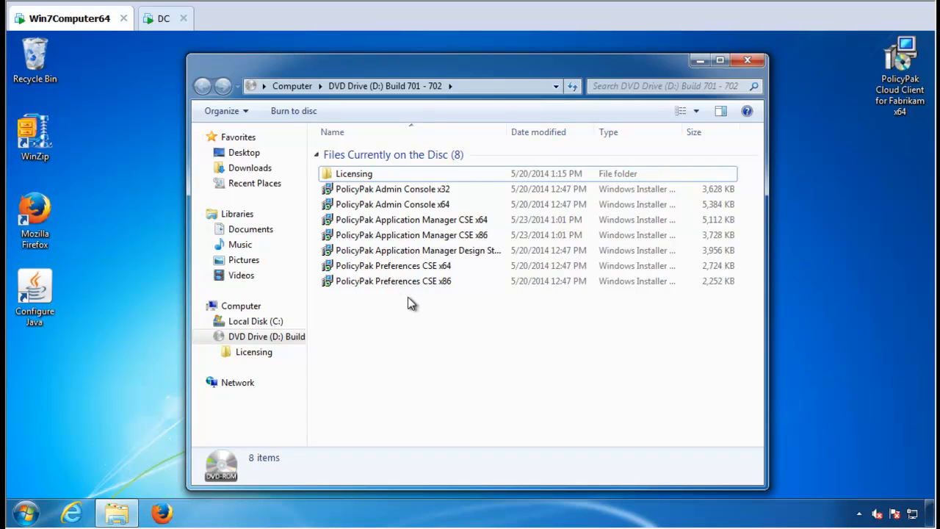
left_click_drag(507, 132, 554, 133)
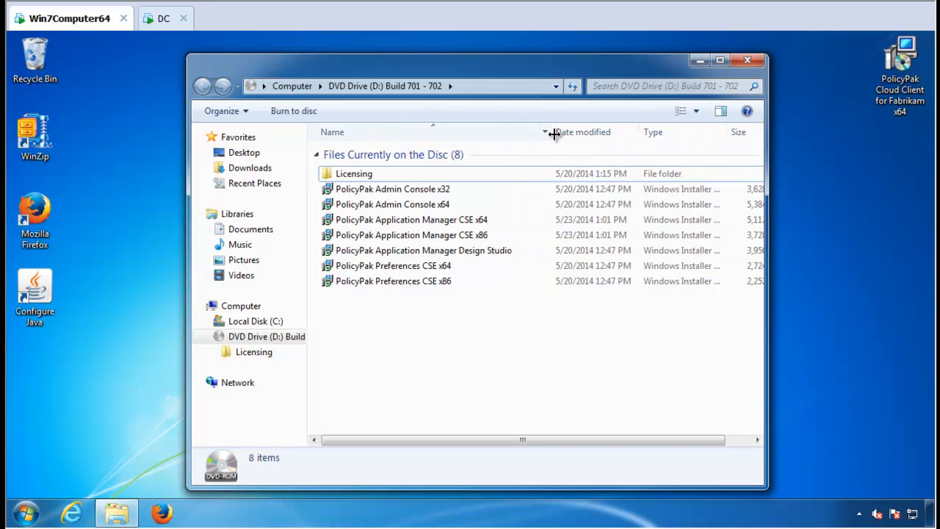
double_click(459, 221)
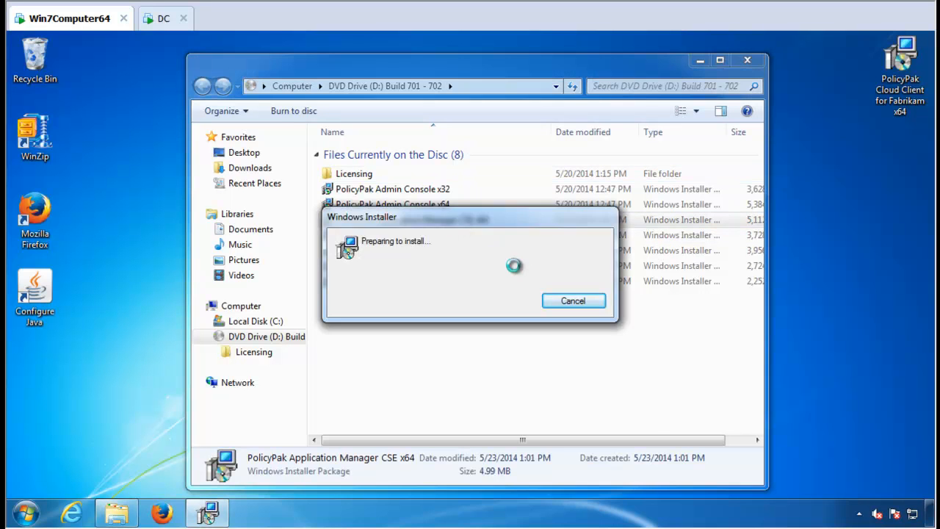
left_click(612, 395)
left_click(493, 367)
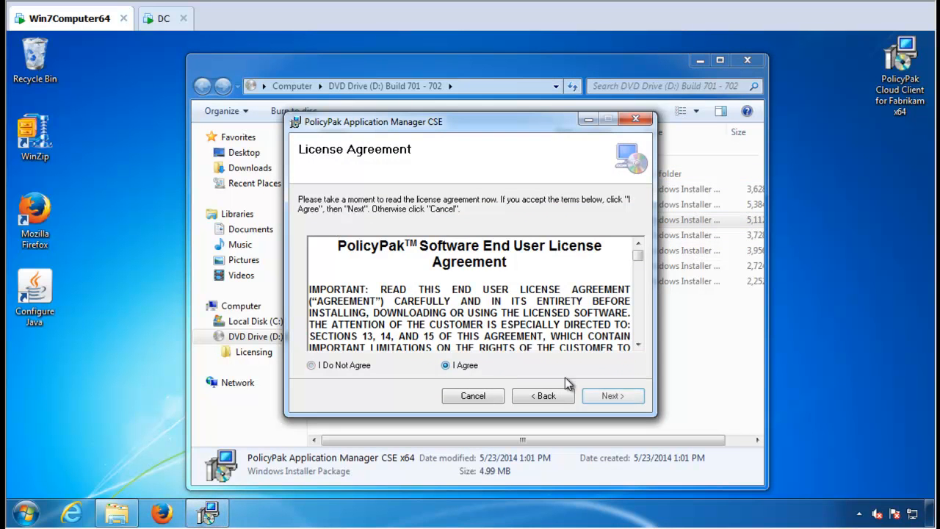
left_click(609, 397)
left_click(610, 397)
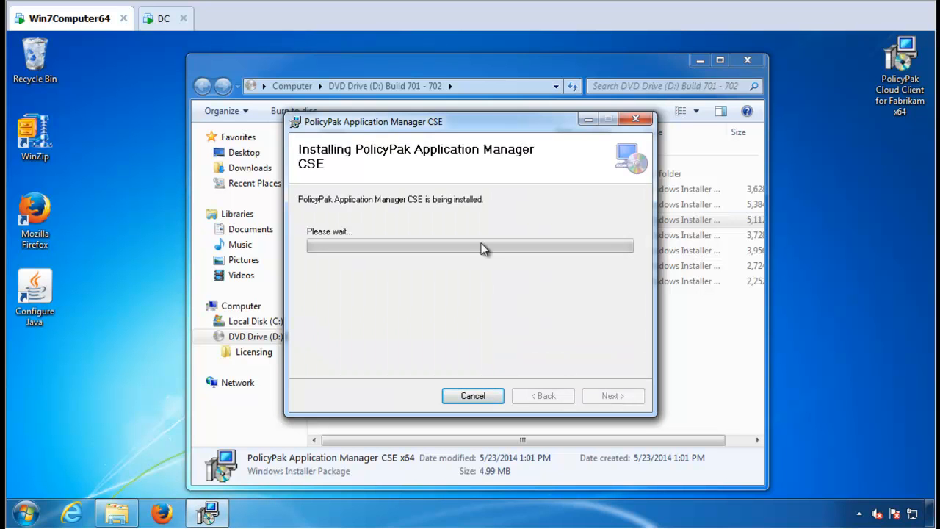
left_click_drag(423, 121, 536, 120)
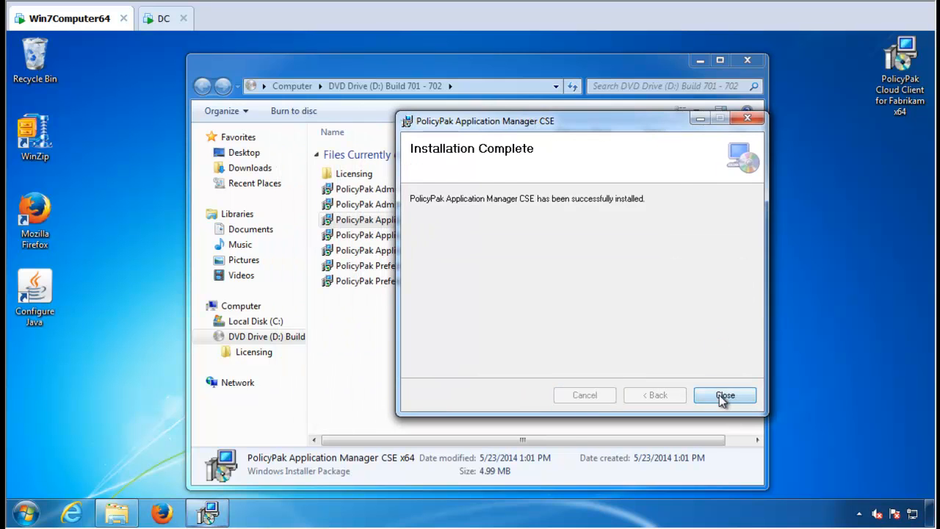
left_click(723, 395)
Install PolicyPak Preferences CSE x64 from the DVD drive, accepting the license agreement, and close the file window
left_click(365, 320)
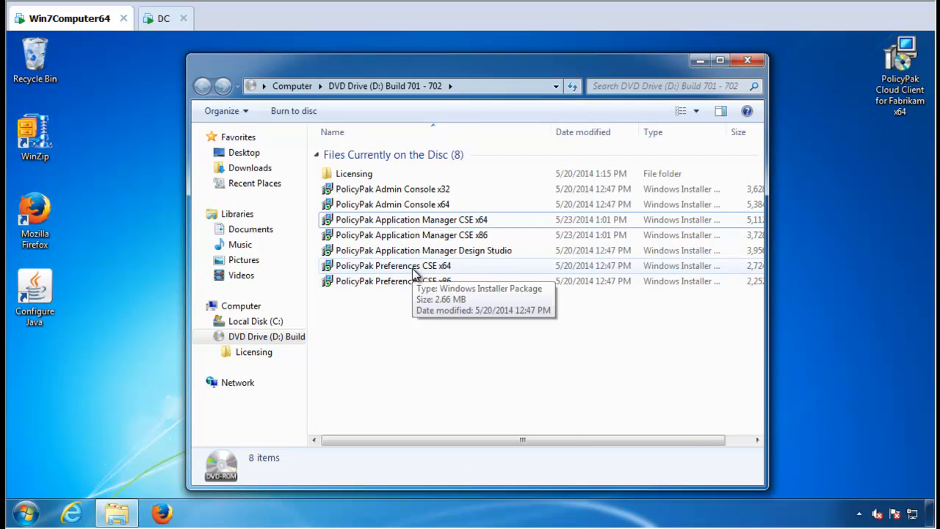
double_click(416, 268)
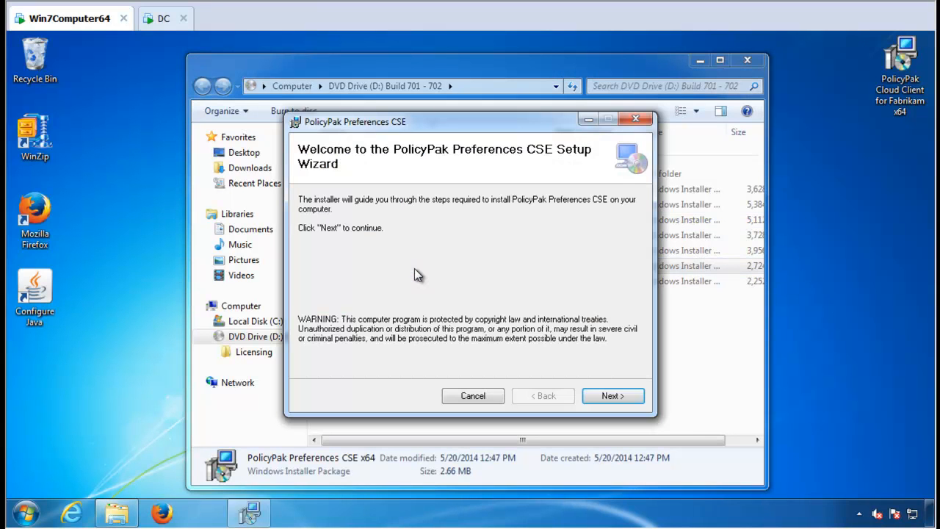
left_click(614, 395)
left_click(468, 365)
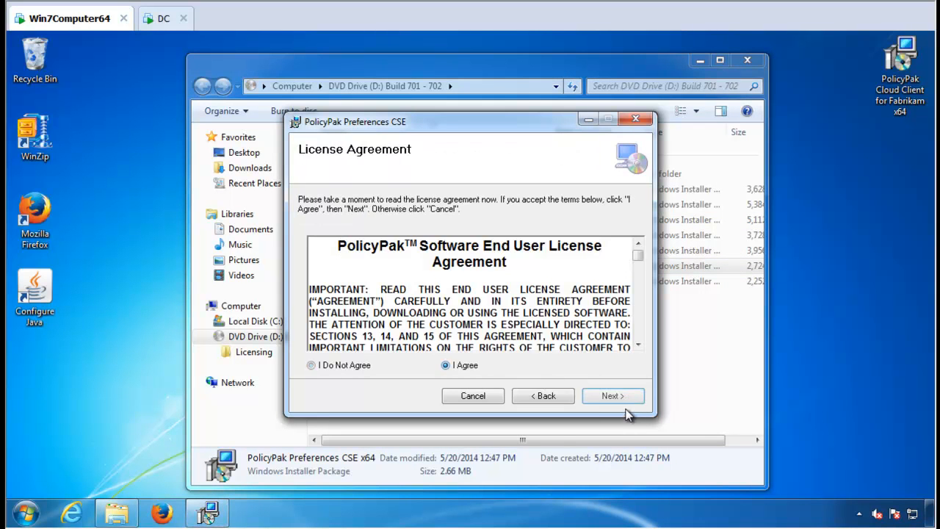
left_click(614, 395)
left_click(614, 397)
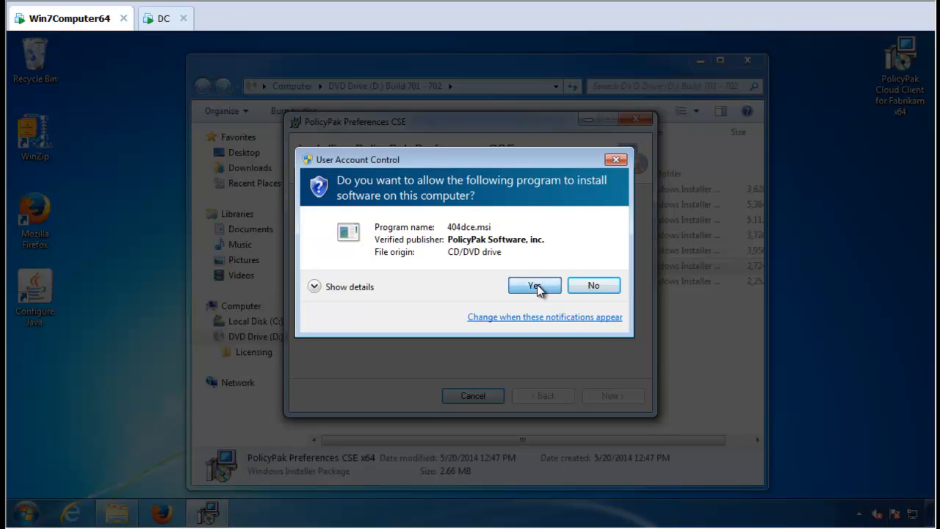
left_click(536, 286)
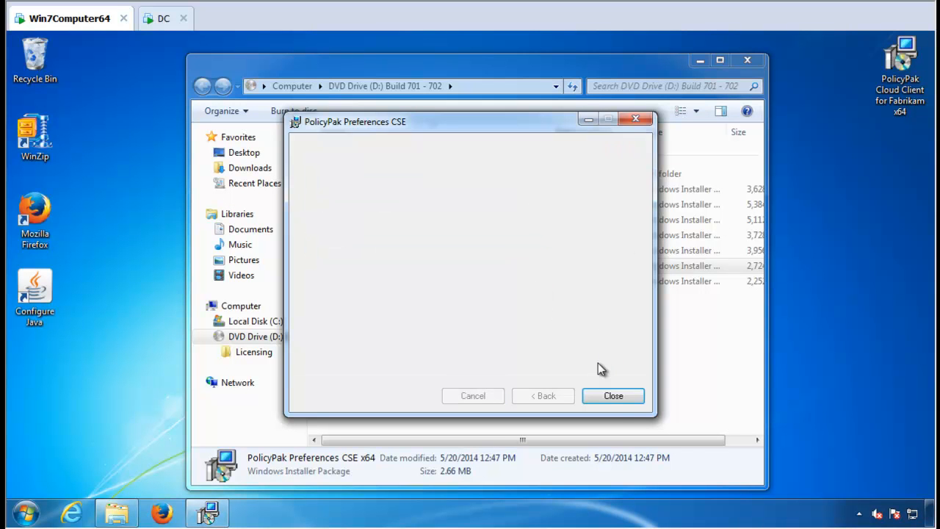
left_click(612, 395)
left_click(747, 60)
Install PolicyPak Cloud Client for Fabrikam x64 from the desktop, accepting the license agreement and allowing the installation, and close the installer
left_click(877, 95)
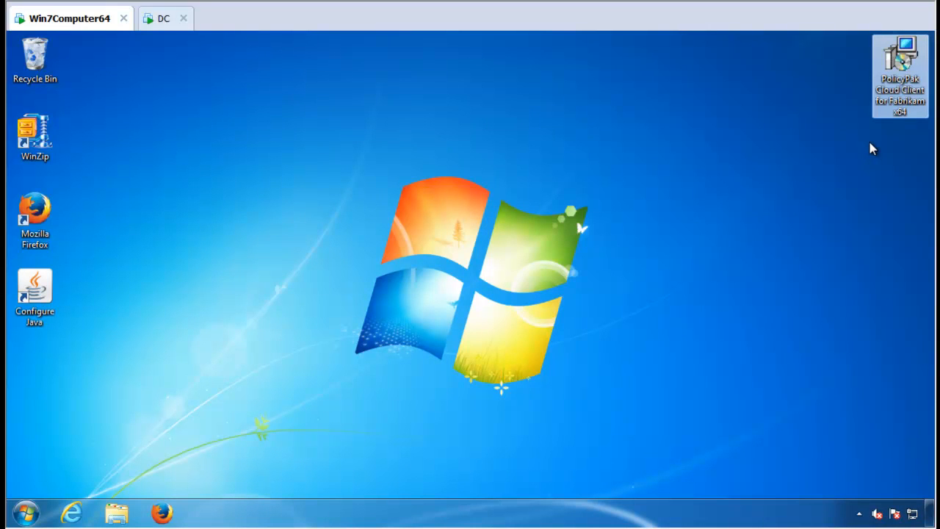
double_click(909, 65)
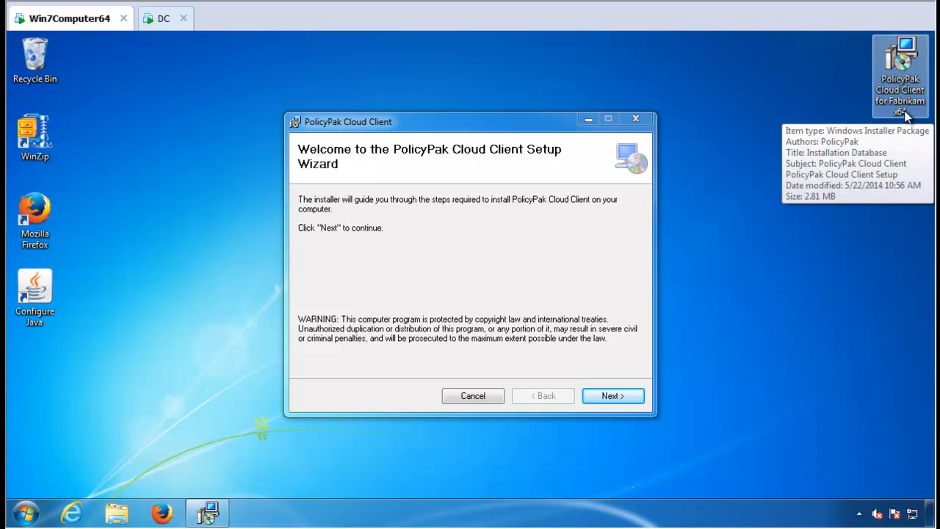
left_click(632, 244)
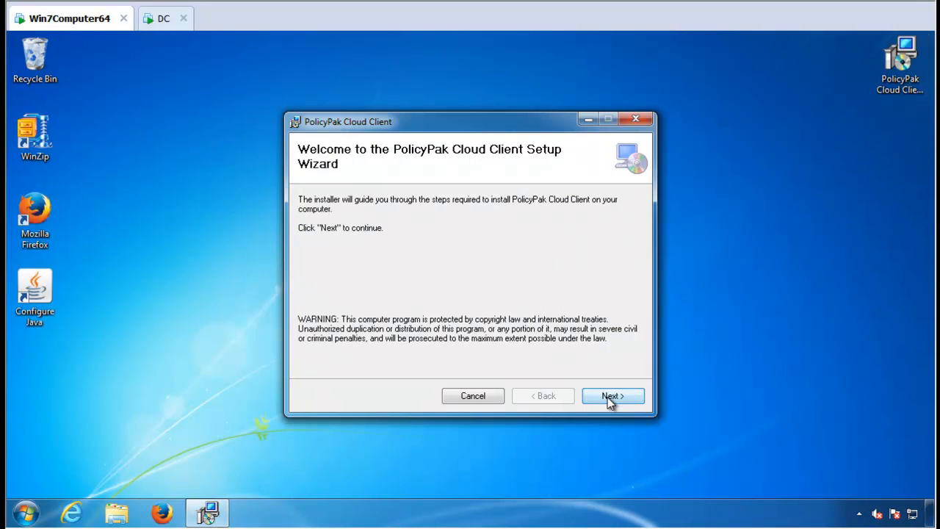
left_click(608, 398)
left_click(460, 369)
left_click(613, 399)
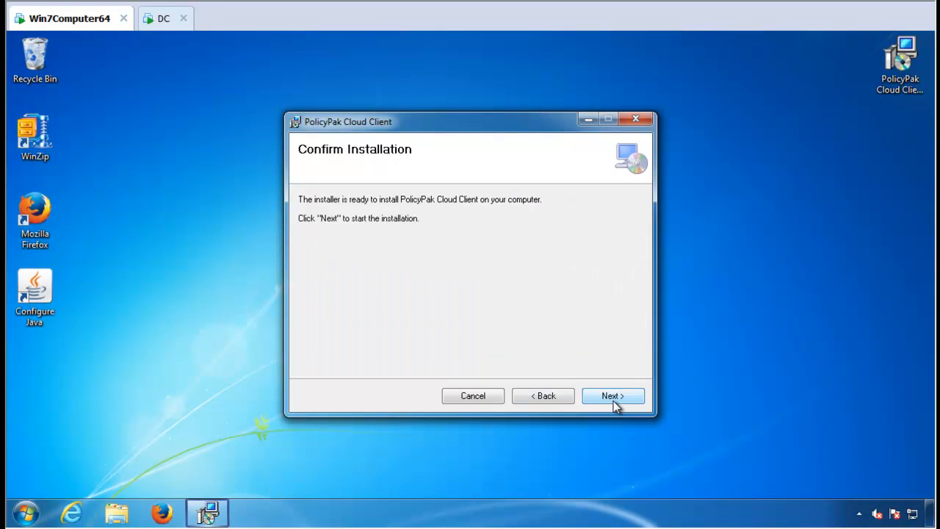
left_click(614, 401)
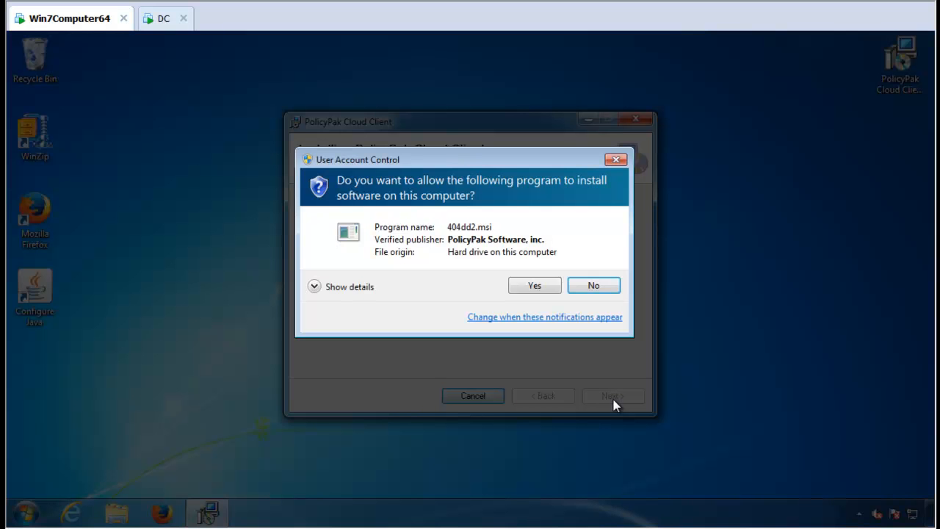
left_click(551, 287)
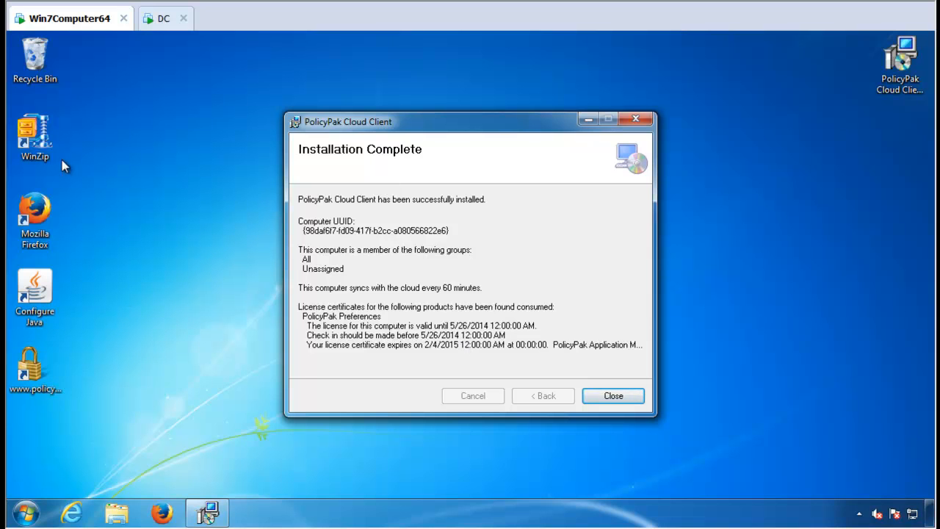
left_click(28, 369)
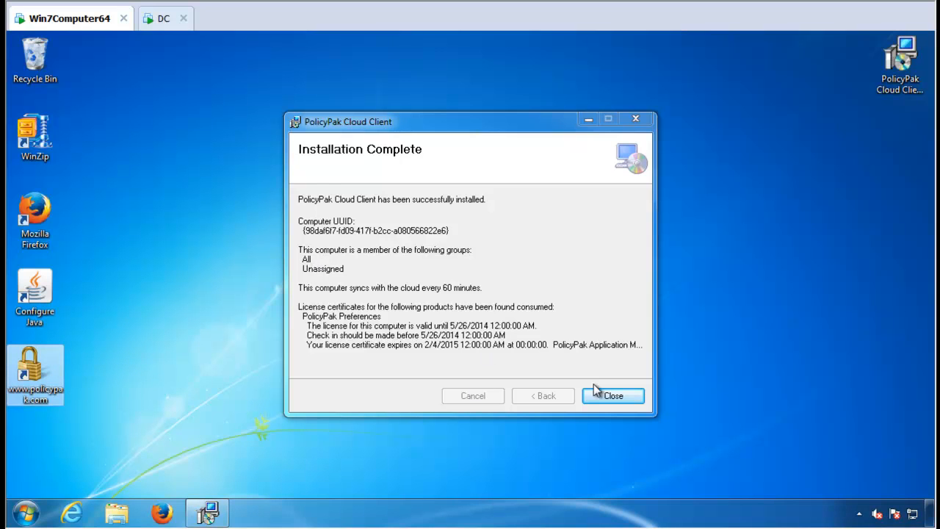
left_click(615, 397)
Try to weaken WinZip's password rules with a minimum length of 2 and no lower case requirement, then close WinZip
double_click(35, 135)
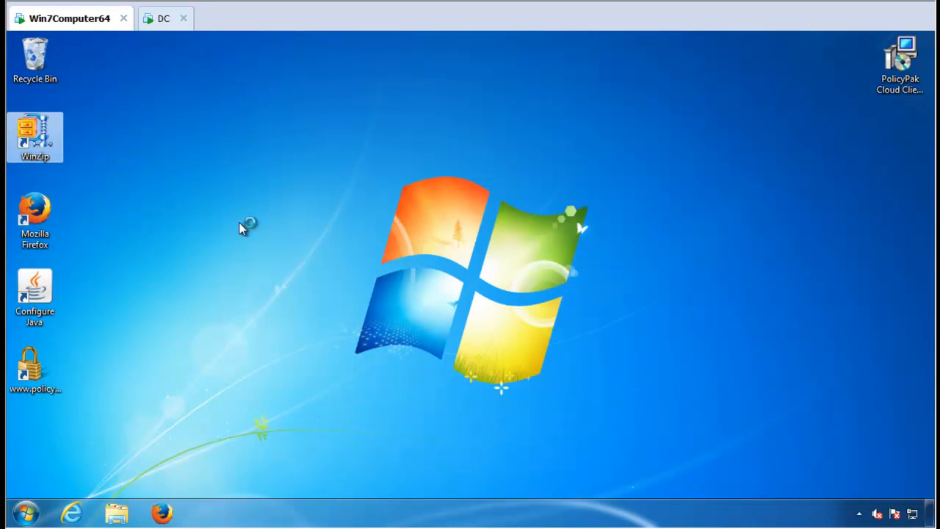
key("Return")
left_click(243, 98)
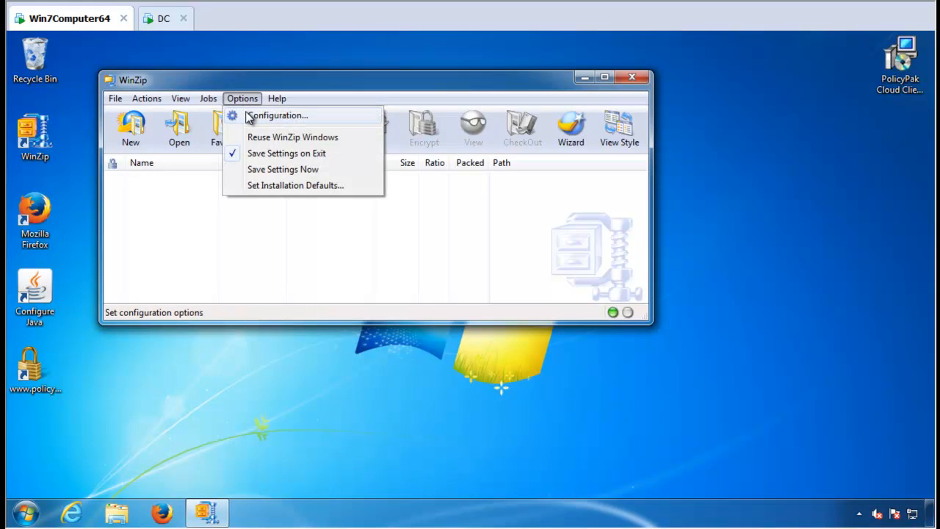
left_click(250, 114)
left_click(369, 116)
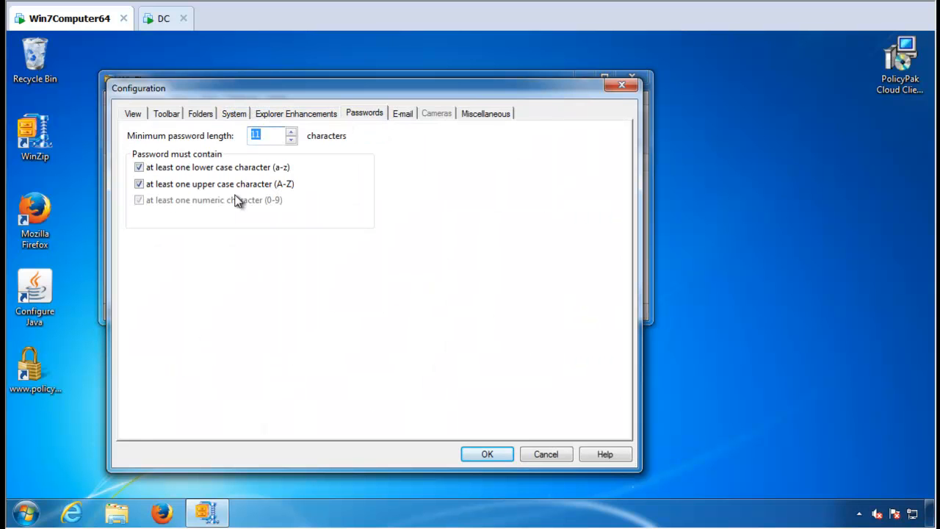
type("2")
left_click(259, 169)
left_click(503, 453)
left_click(638, 86)
Reopen WinZip's password configuration to check the minimum length and required character types, then close WinZip
double_click(55, 131)
key("Return")
left_click(243, 98)
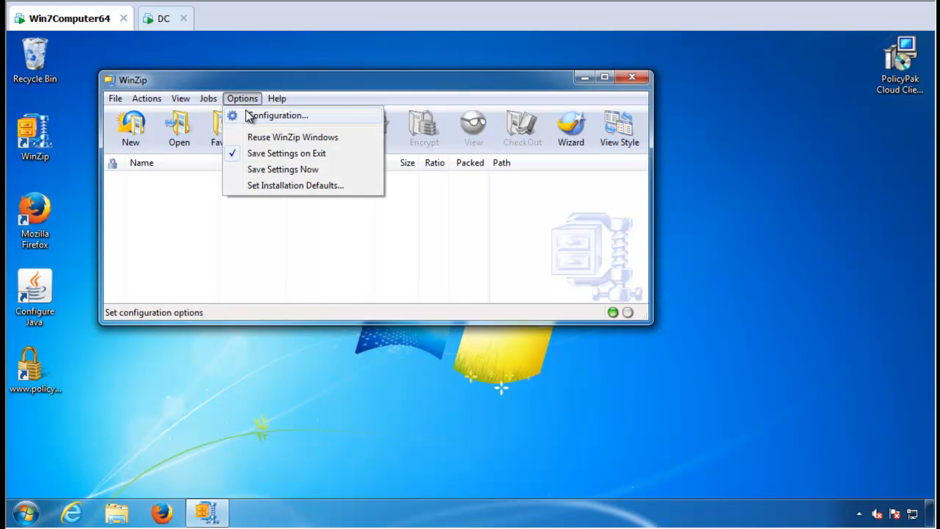
left_click(272, 115)
left_click(363, 114)
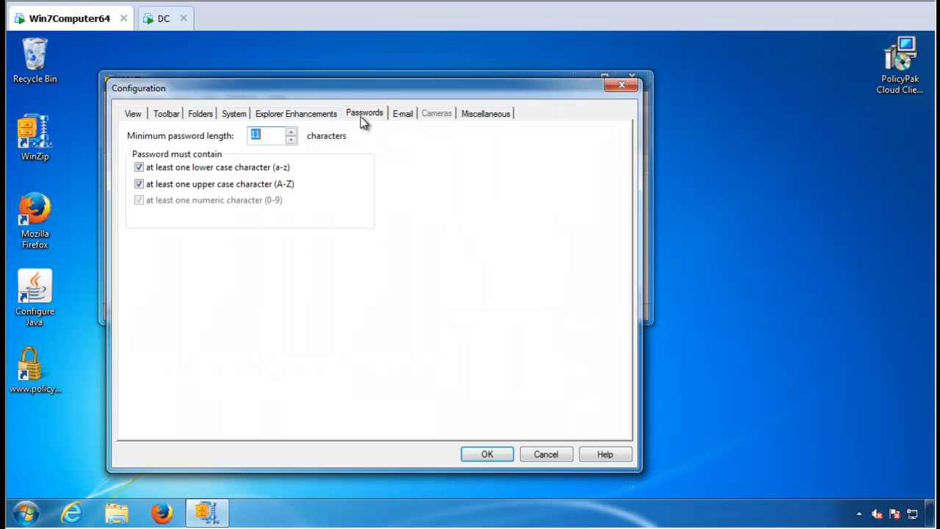
left_click(622, 86)
left_click(632, 75)
Check the security options and the home page setting in Firefox, then close Firefox
double_click(62, 212)
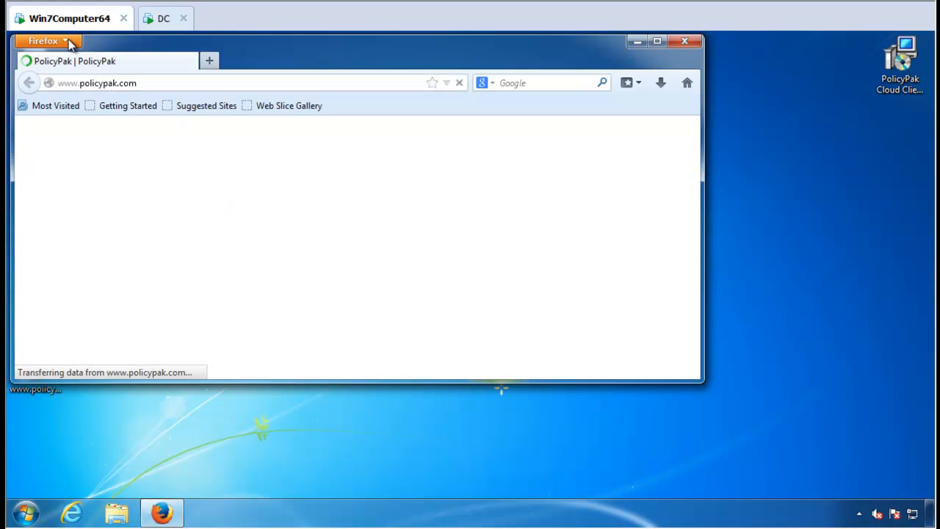
left_click(69, 42)
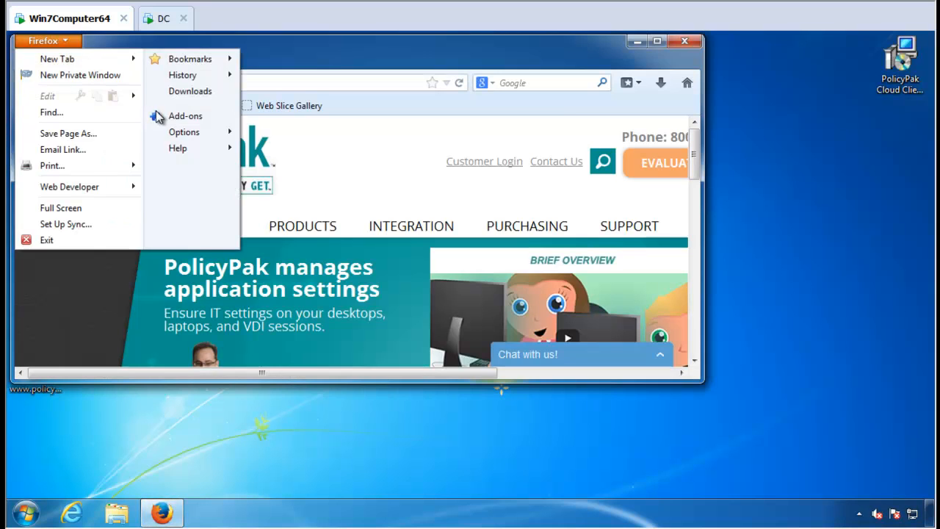
left_click(185, 133)
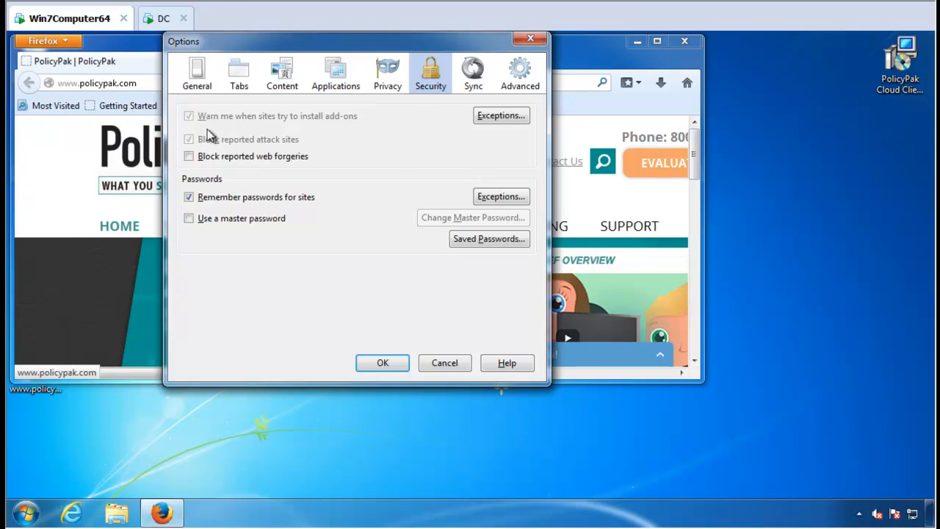
left_click(195, 77)
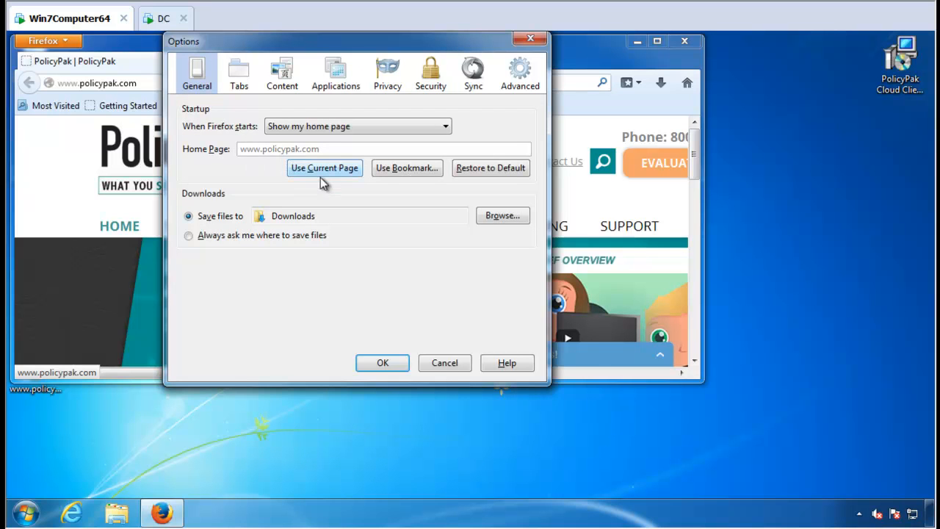
left_click(530, 39)
left_click(684, 42)
Check the security level in the Java Control Panel
left_click(74, 335)
double_click(46, 292)
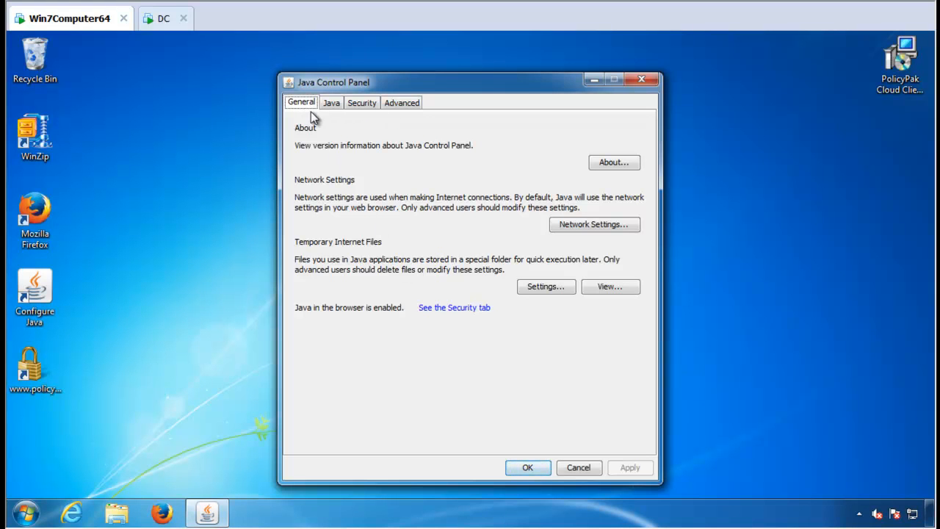
left_click(362, 105)
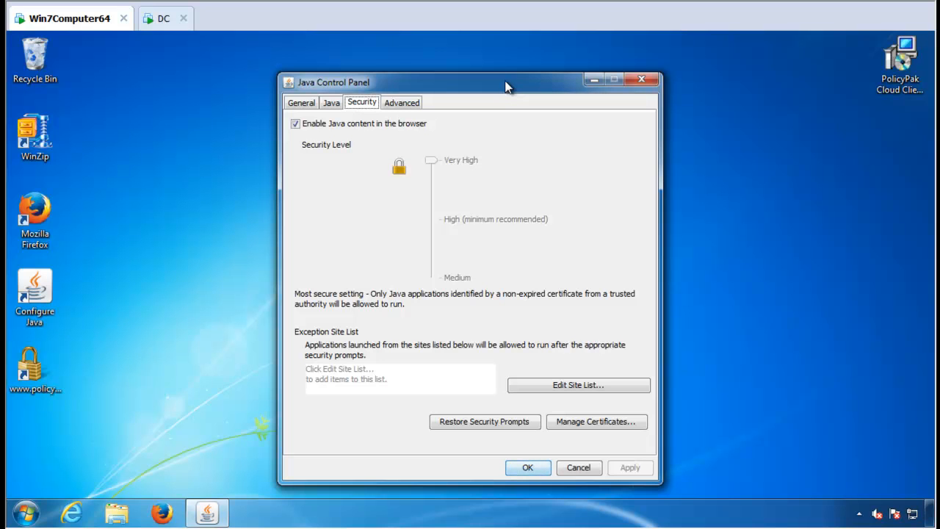
Switch to the DC machine and bring up the XMLData export option for the Oracle Java Version 7 policy in the Group Policy Management Editor
left_click(164, 20)
left_click(289, 527)
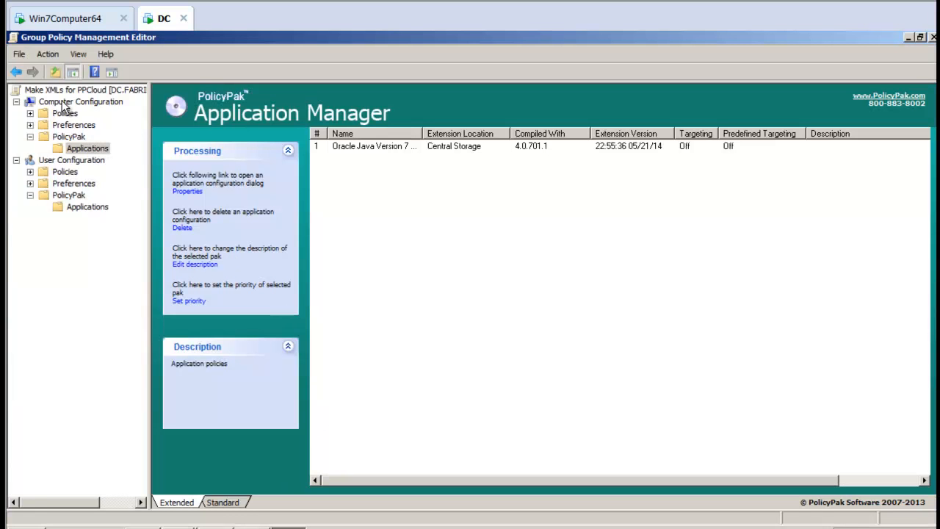
right_click(363, 149)
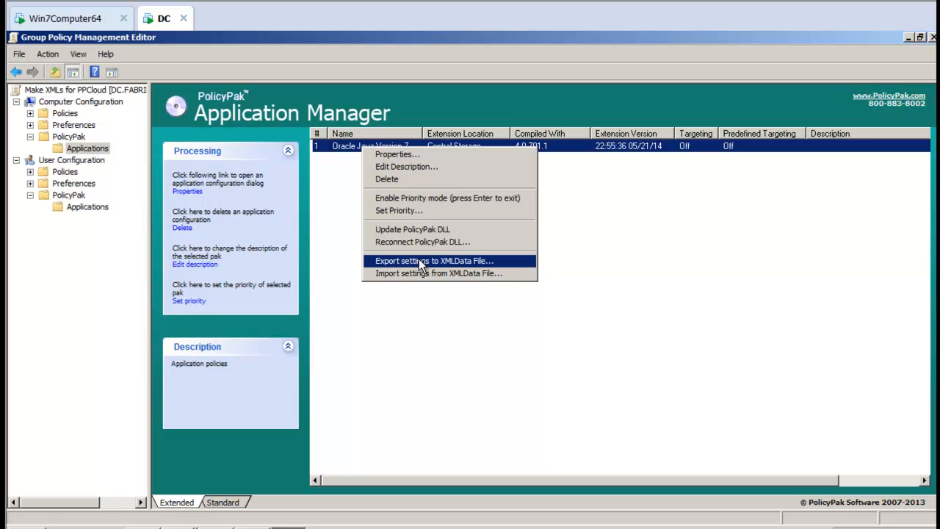
Under the user Control Panel preferences, create a Devices item that disables the DVD/CD-ROM drive NECVMWar VMware IDE CDR00 ATA Device
left_click(30, 182)
double_click(74, 207)
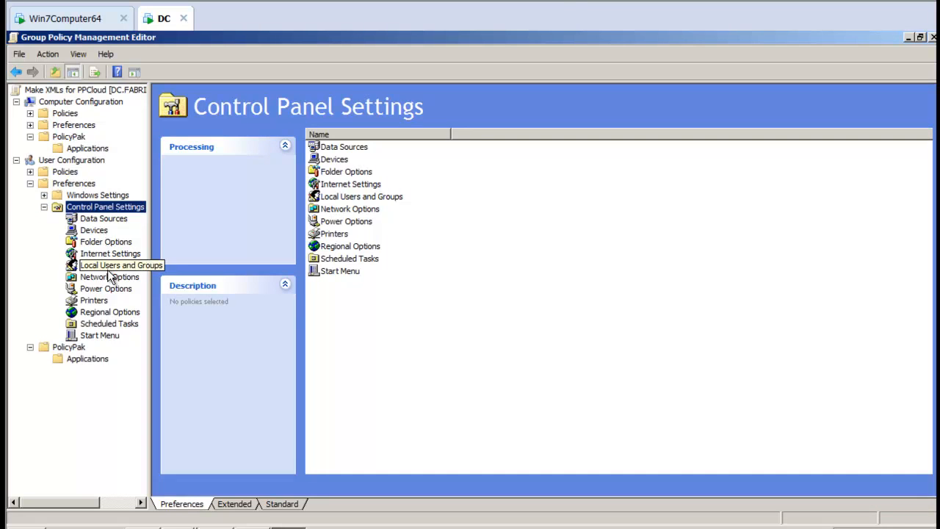
left_click(92, 234)
right_click(91, 232)
left_click(185, 240)
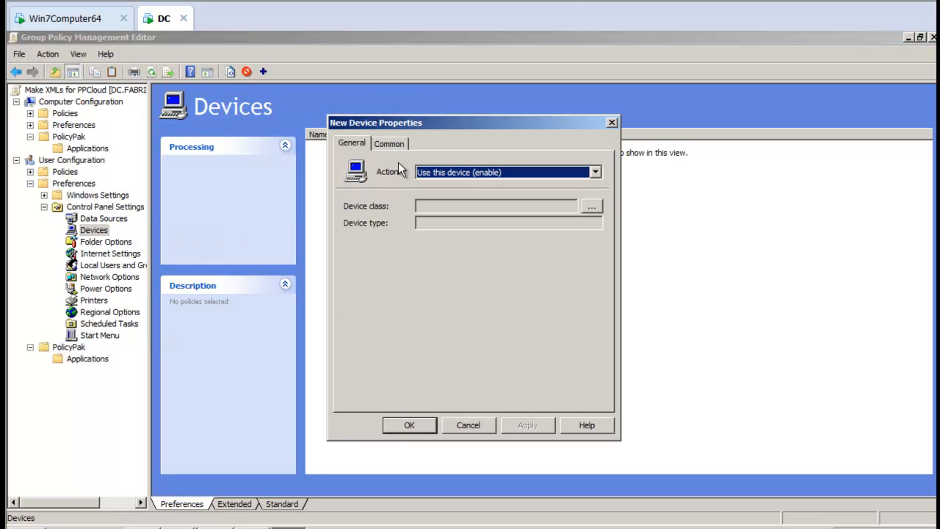
left_click(439, 171)
left_click(444, 195)
left_click(591, 206)
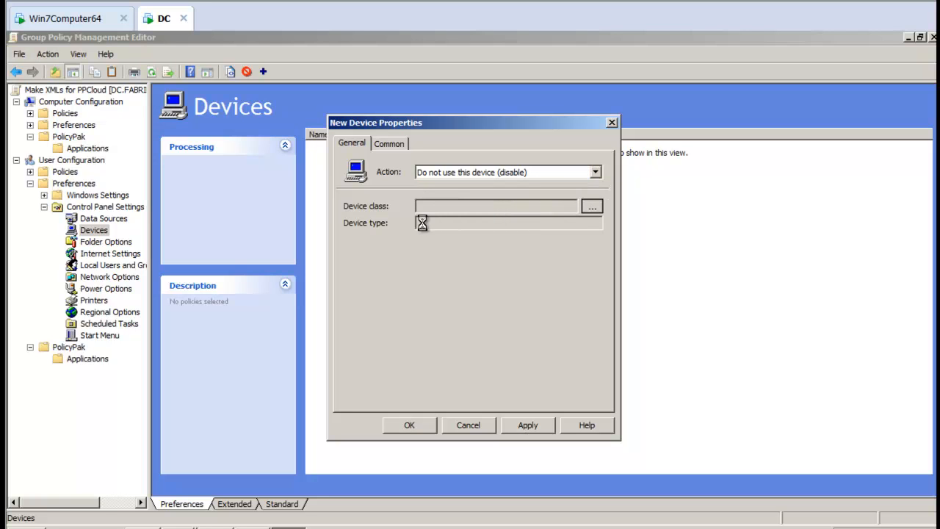
left_click(351, 220)
left_click(413, 234)
left_click(556, 383)
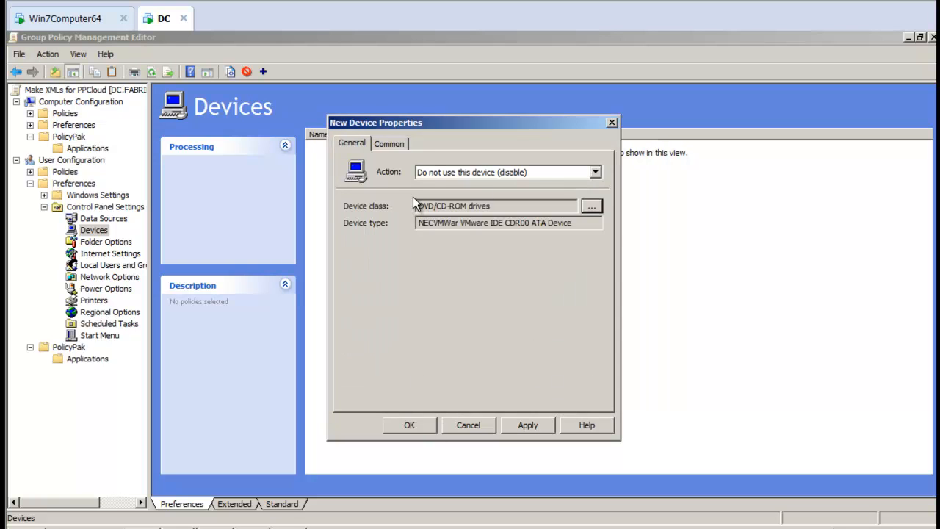
left_click(417, 424)
Make room beside the Group Policy Management Editor and copy the new device preference item out of it
left_click_drag(662, 41, 318, 42)
left_click_drag(317, 150, 757, 254)
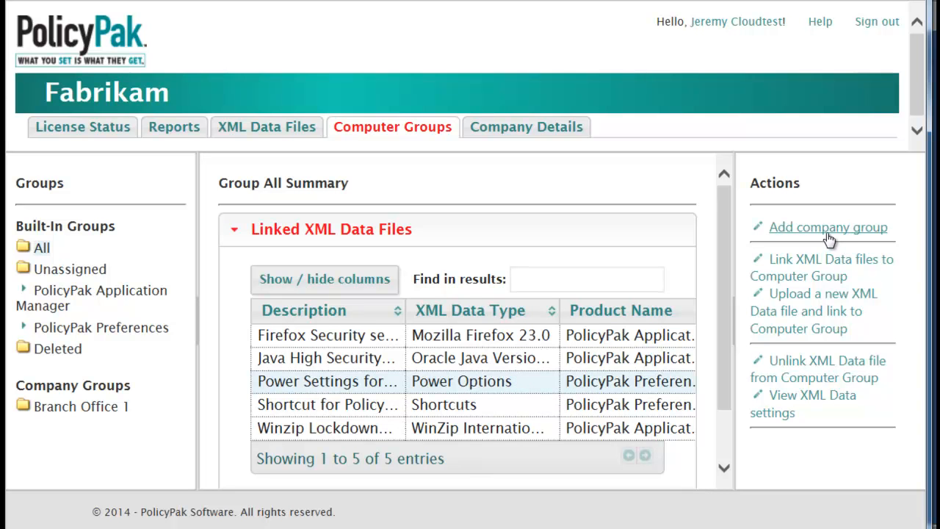
Switch to PolicyPak Cloud and examine the XML data files linked to Fabrikam's All computer group
left_click_drag(723, 309, 719, 357)
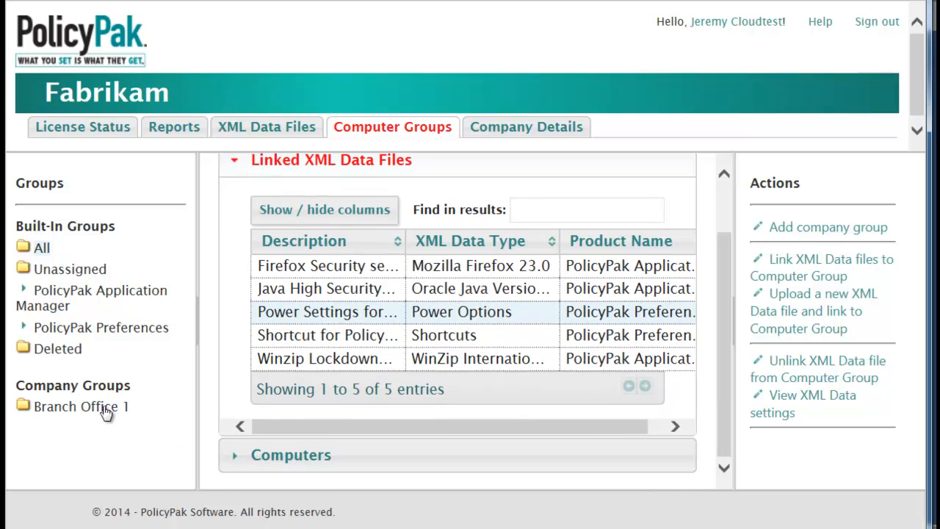